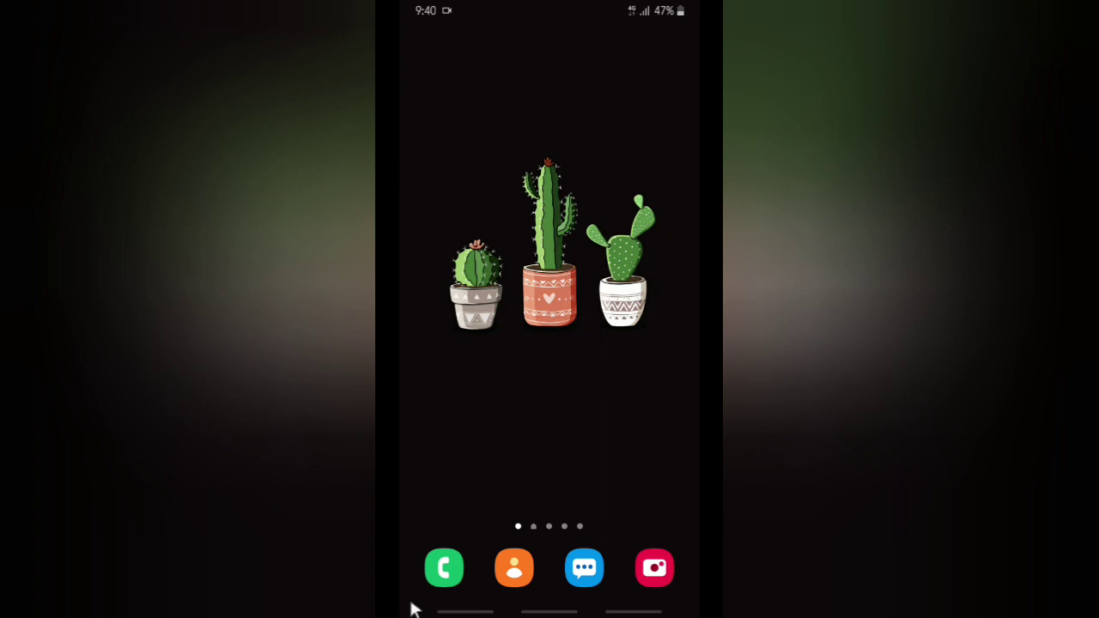
- Swipe through the home screen pages, ending on the page with the CapCut icon
scroll(544, 365, "down", 1)
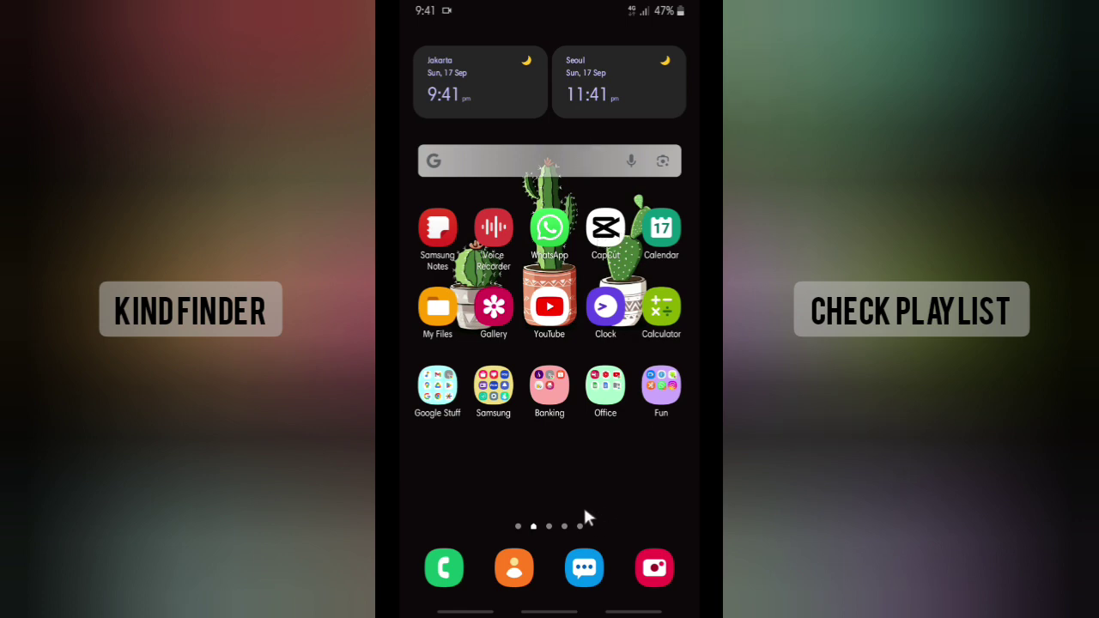
left_click_drag(463, 404, 549, 403)
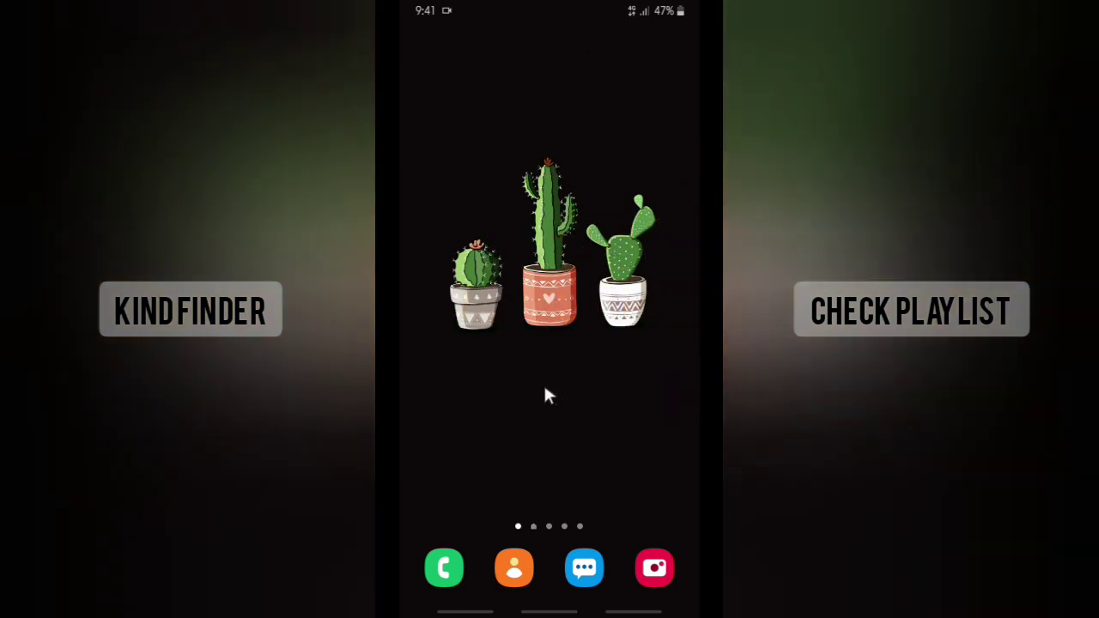
scroll(544, 389, "down", 1)
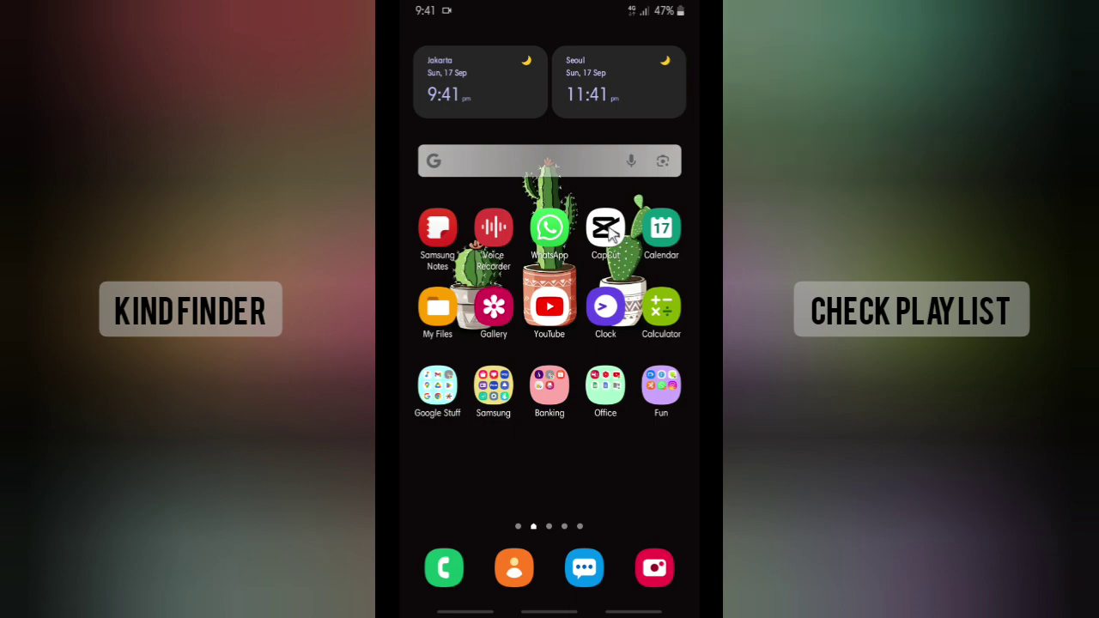
- Launch CapCut and start a new project with the first gallery video, the cactus recording
left_click(606, 227)
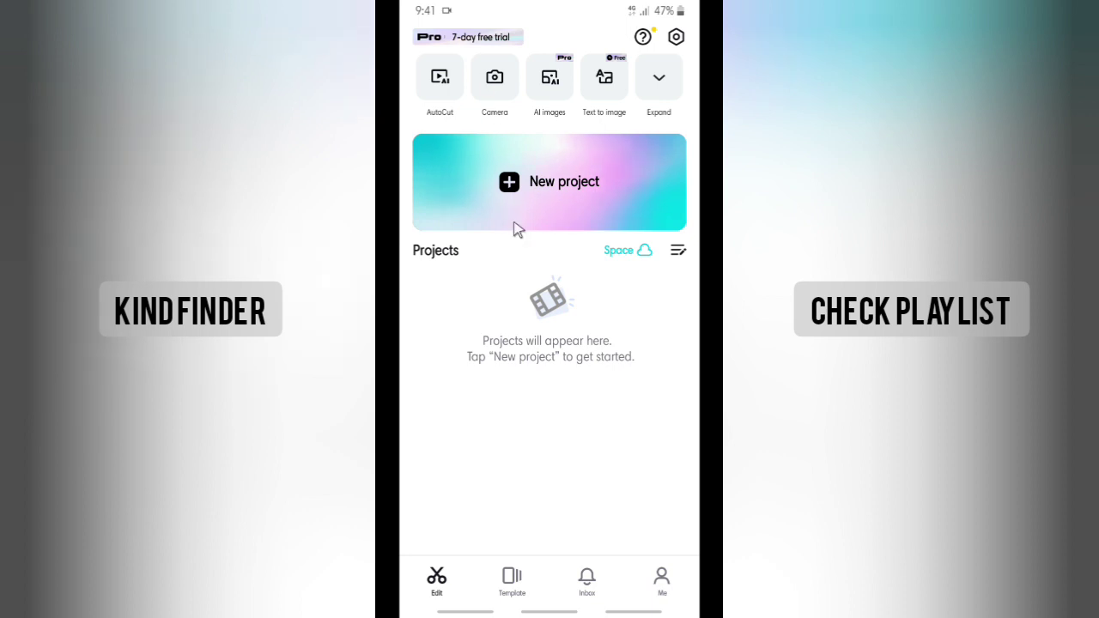
left_click(520, 177)
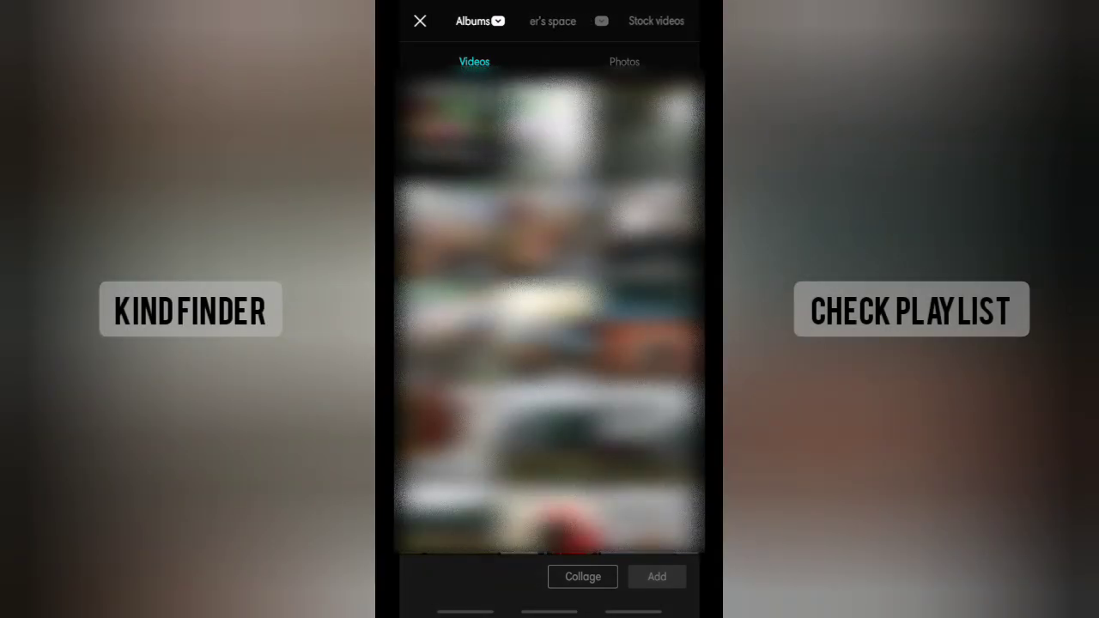
left_click(450, 128)
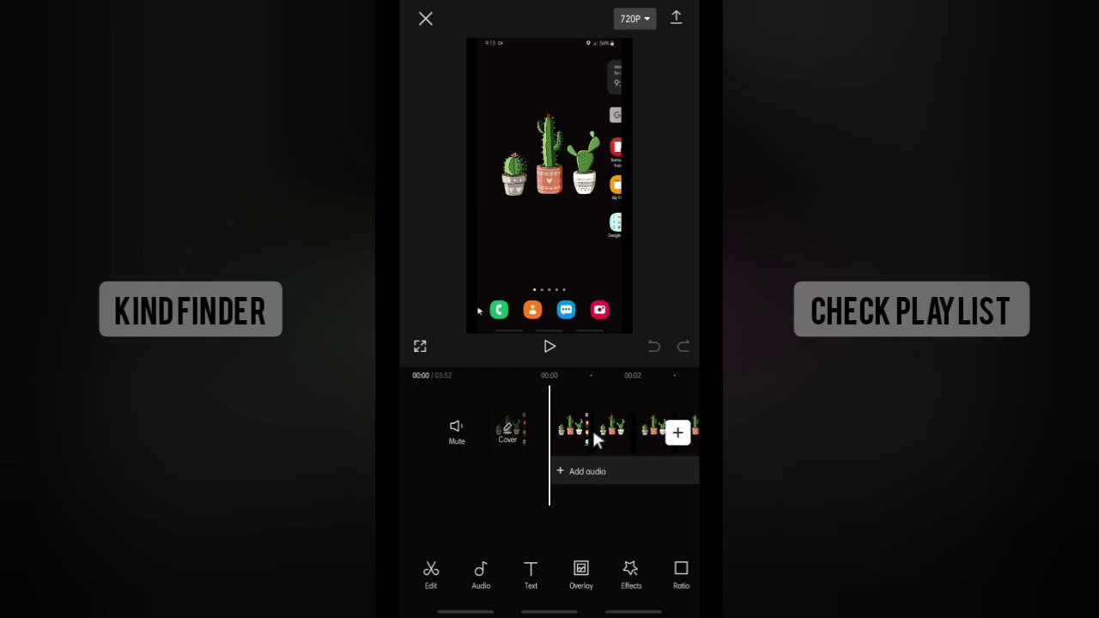
left_click(548, 346)
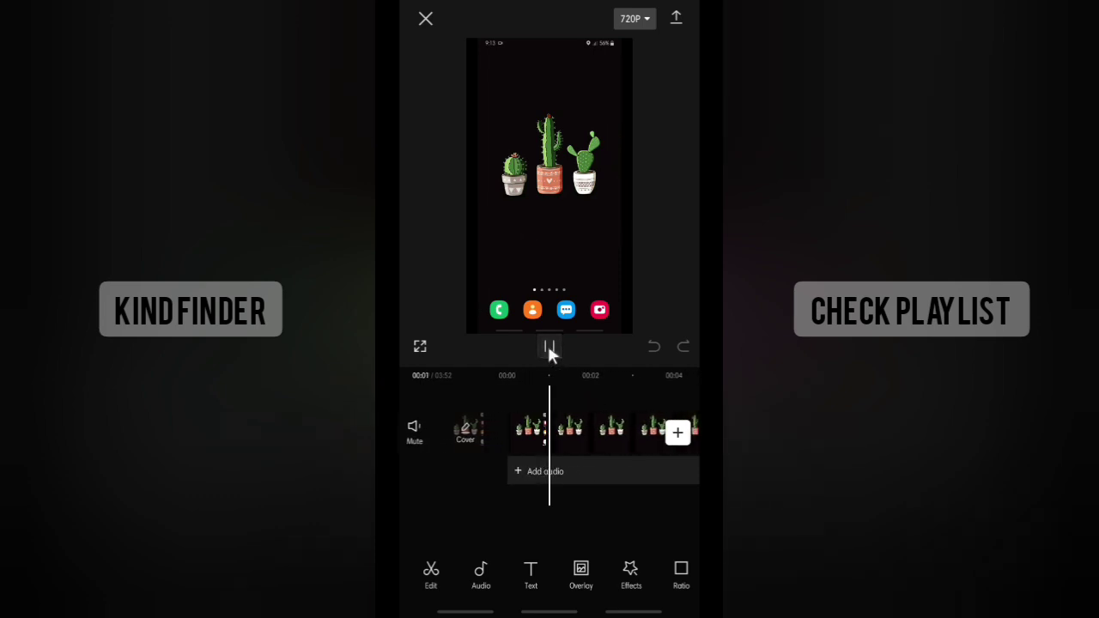
key("XF86AudioRaiseVolume")
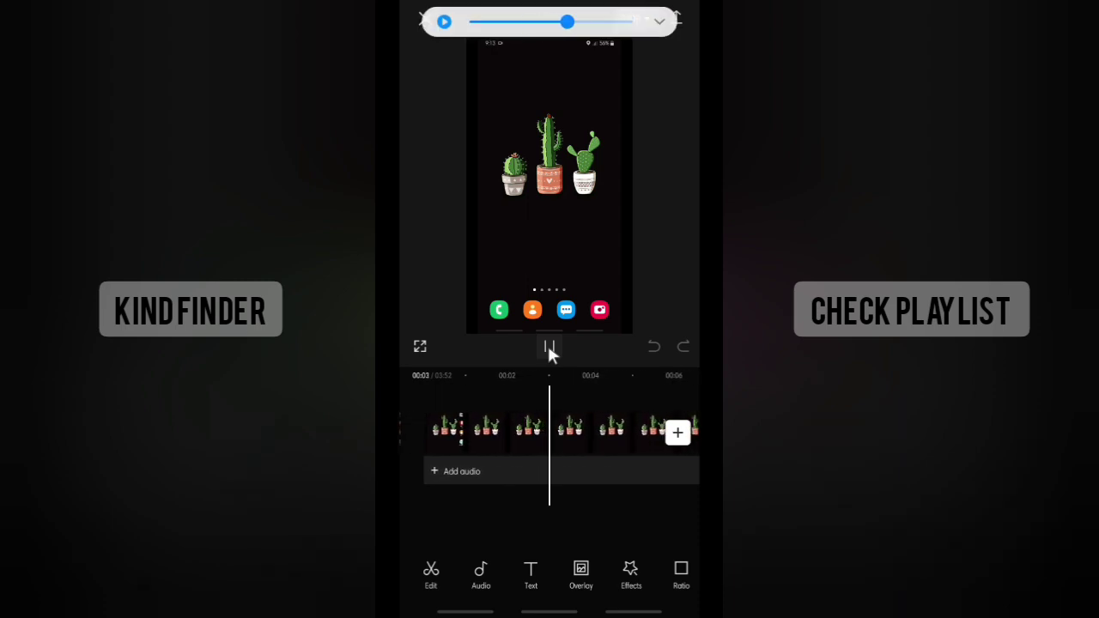
left_click(550, 346)
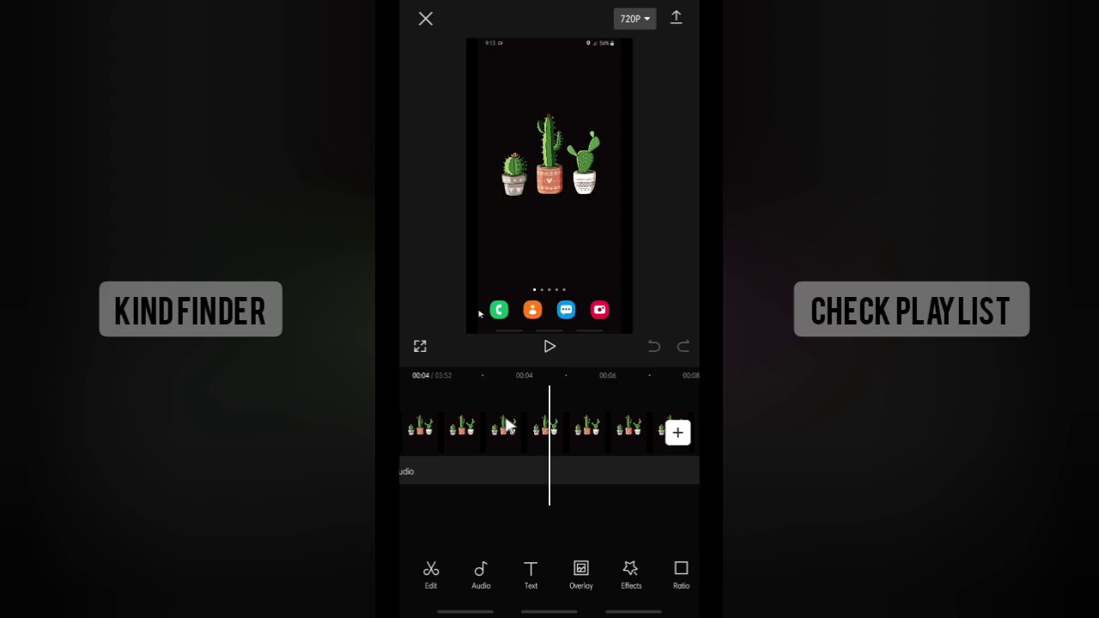
- Open the clip's Speed options and browse the Curve presets without applying any
left_click(485, 441)
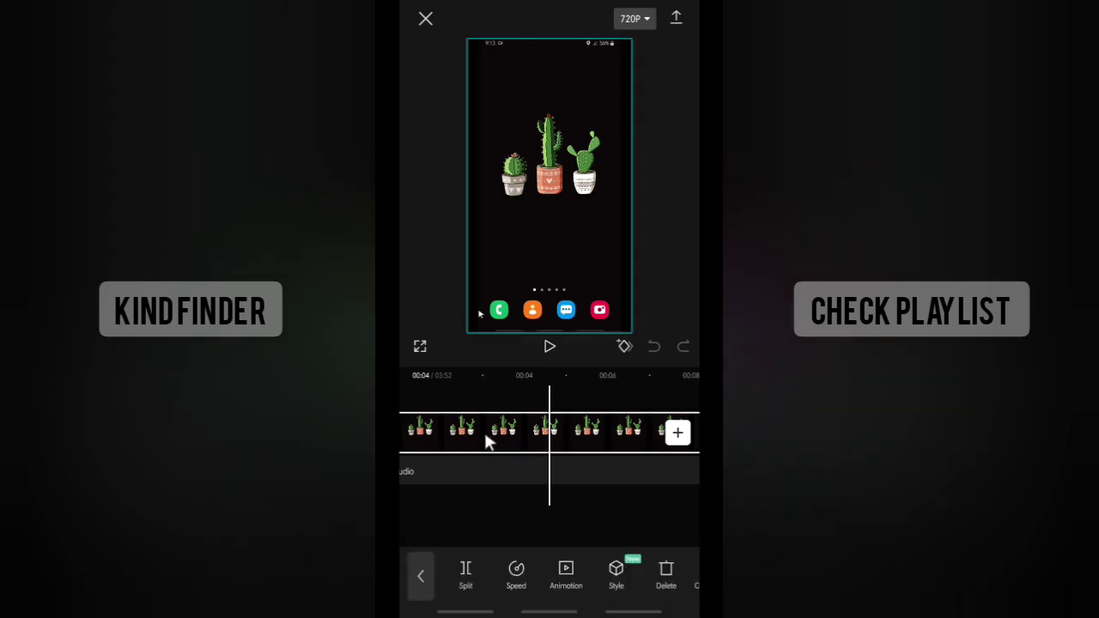
left_click(516, 573)
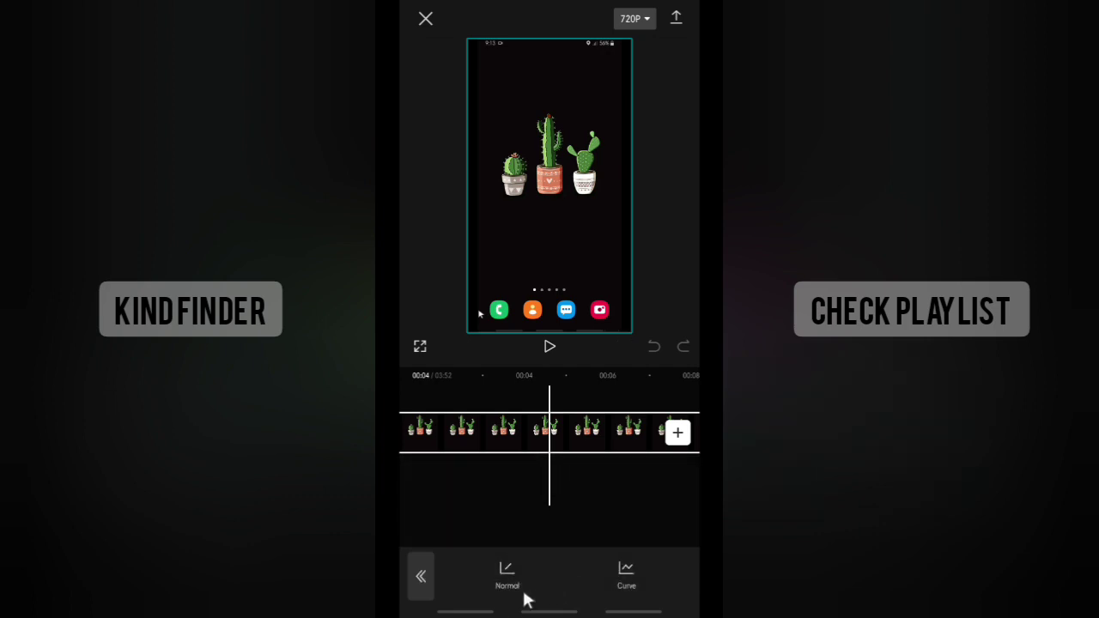
left_click(632, 575)
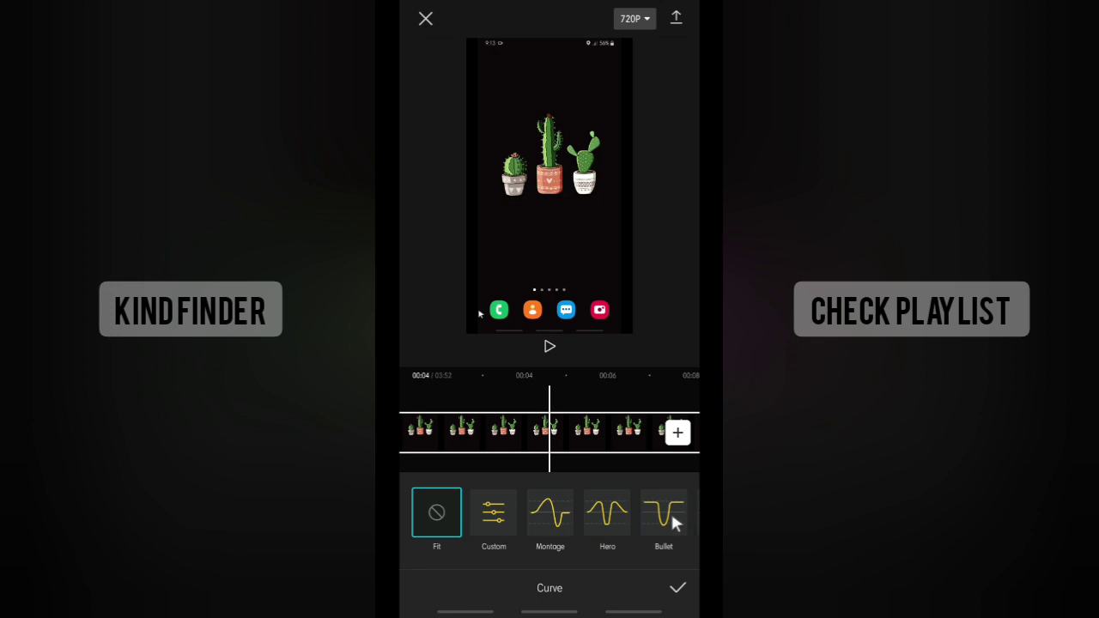
left_click_drag(674, 524, 593, 515)
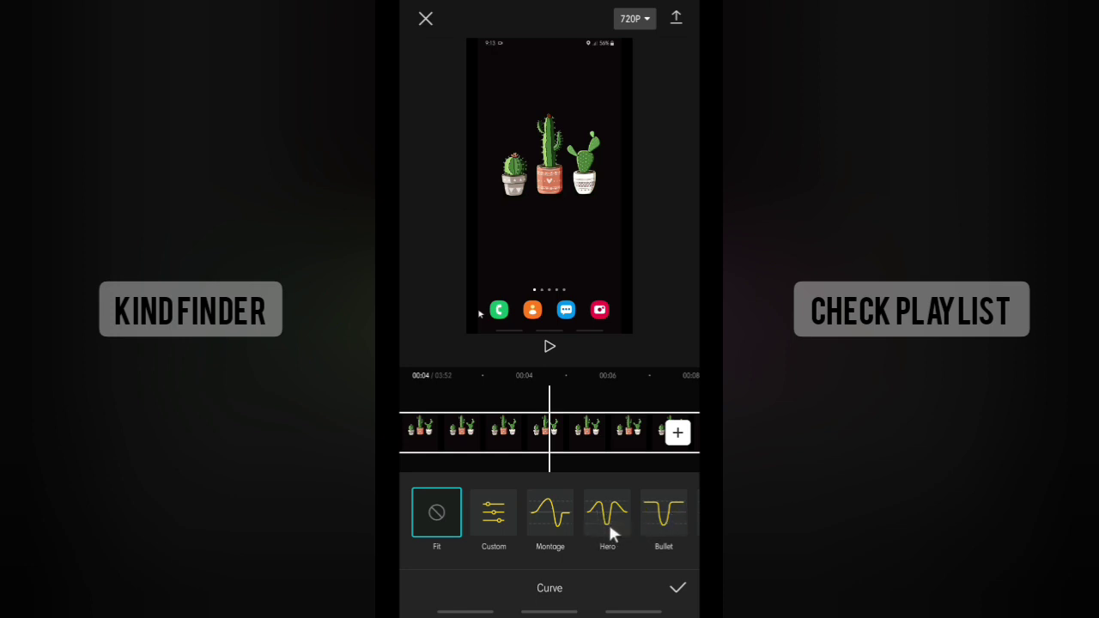
left_click_drag(609, 521, 542, 518)
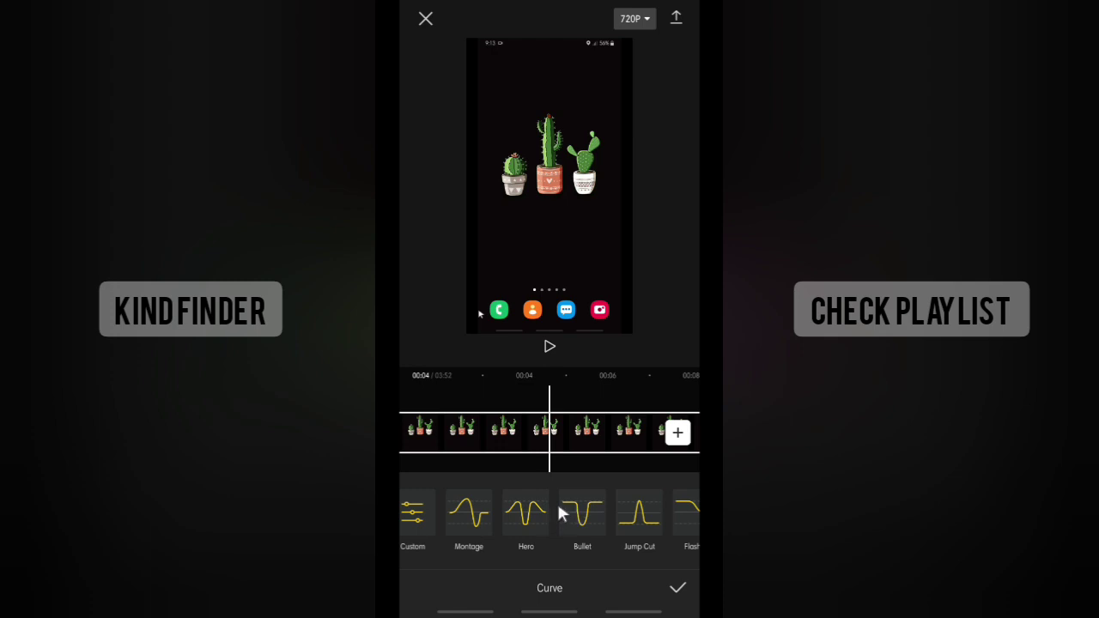
left_click_drag(520, 515, 546, 519)
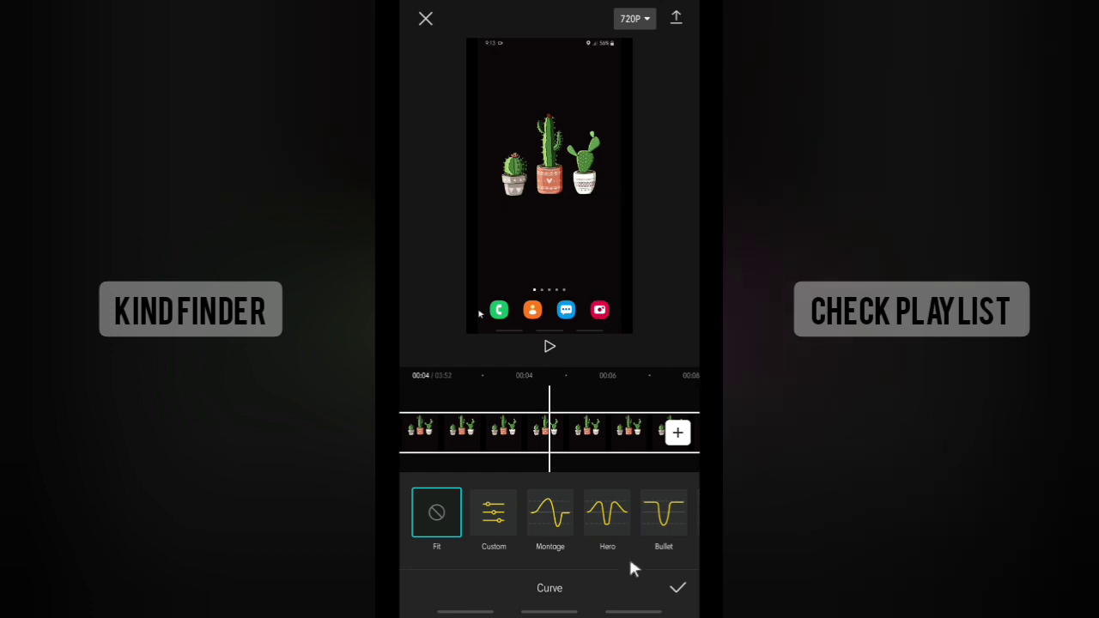
left_click(439, 513)
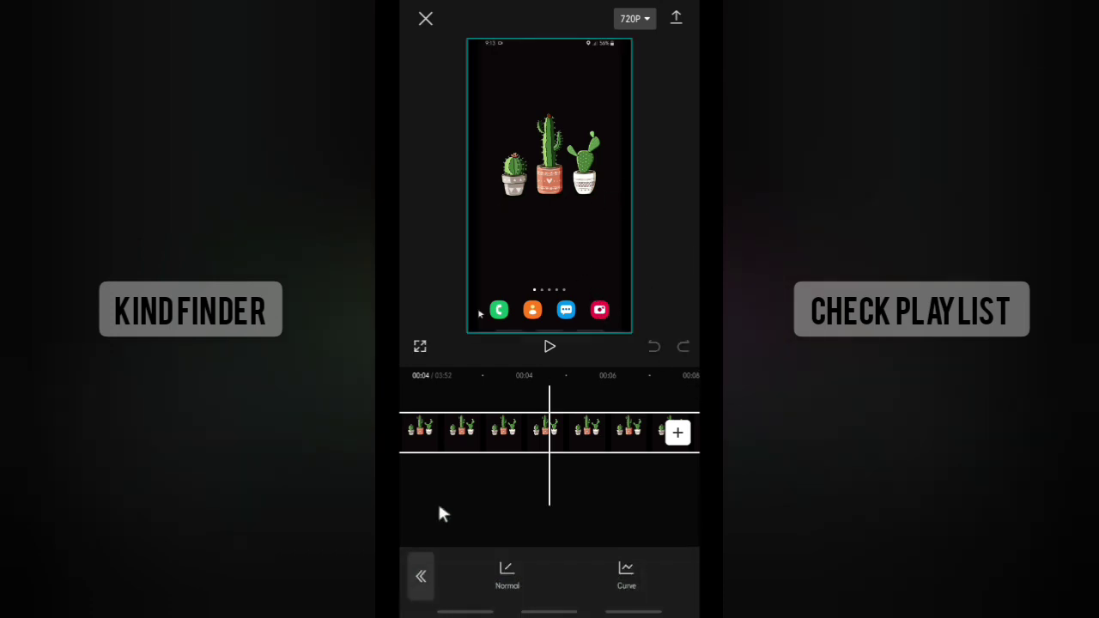
- Set the clip's Normal speed from 1x to about 1.5x, cutting it from 03:50 to 02:33
left_click(506, 570)
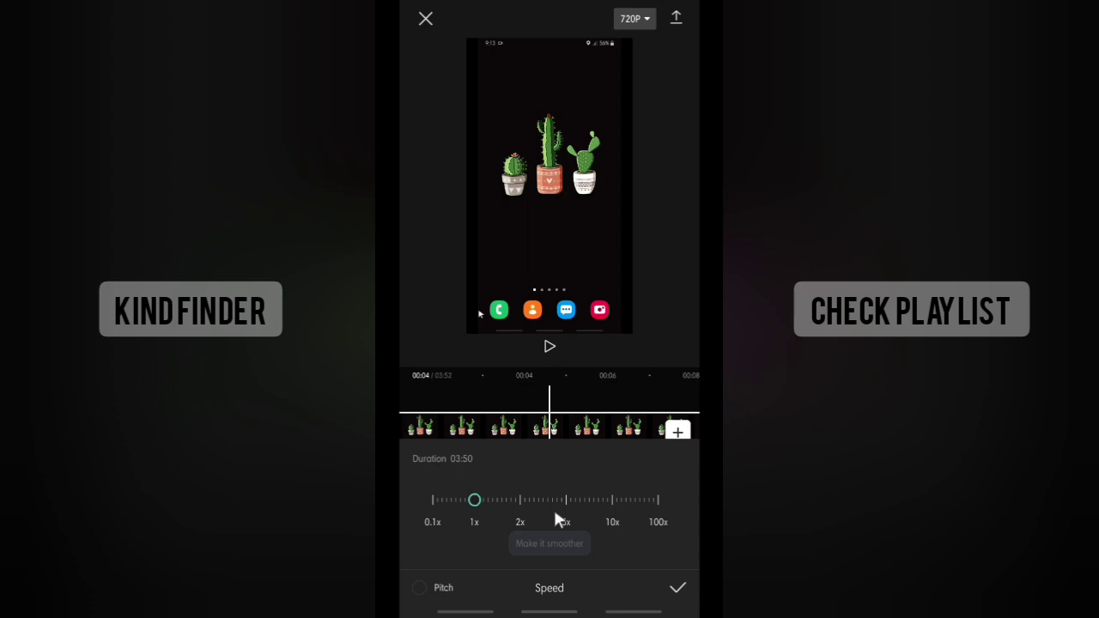
left_click(537, 587)
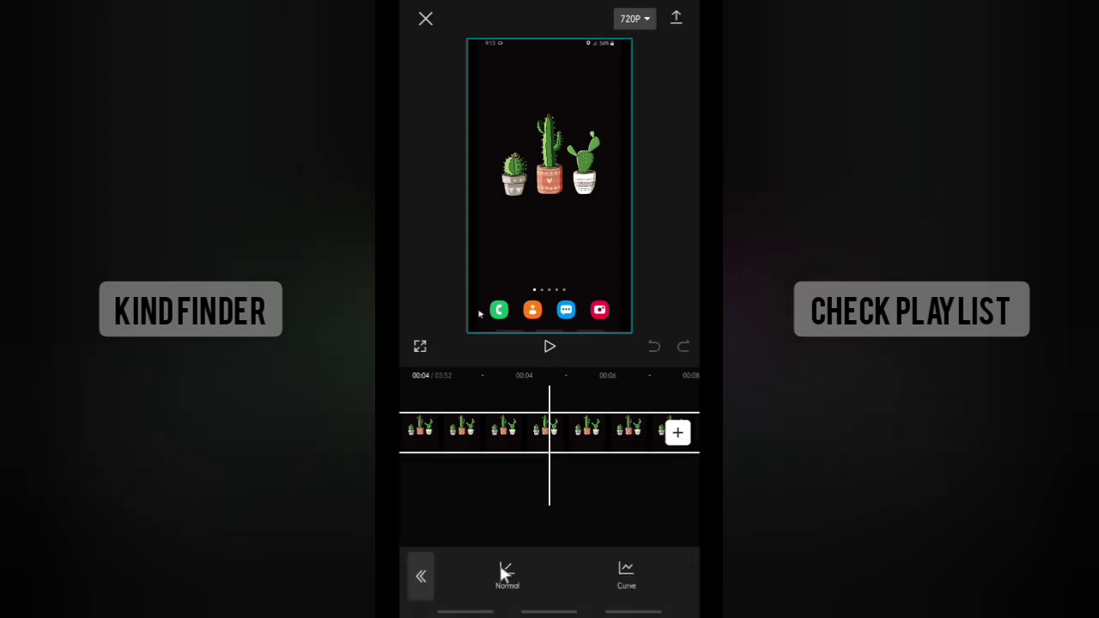
left_click(498, 571)
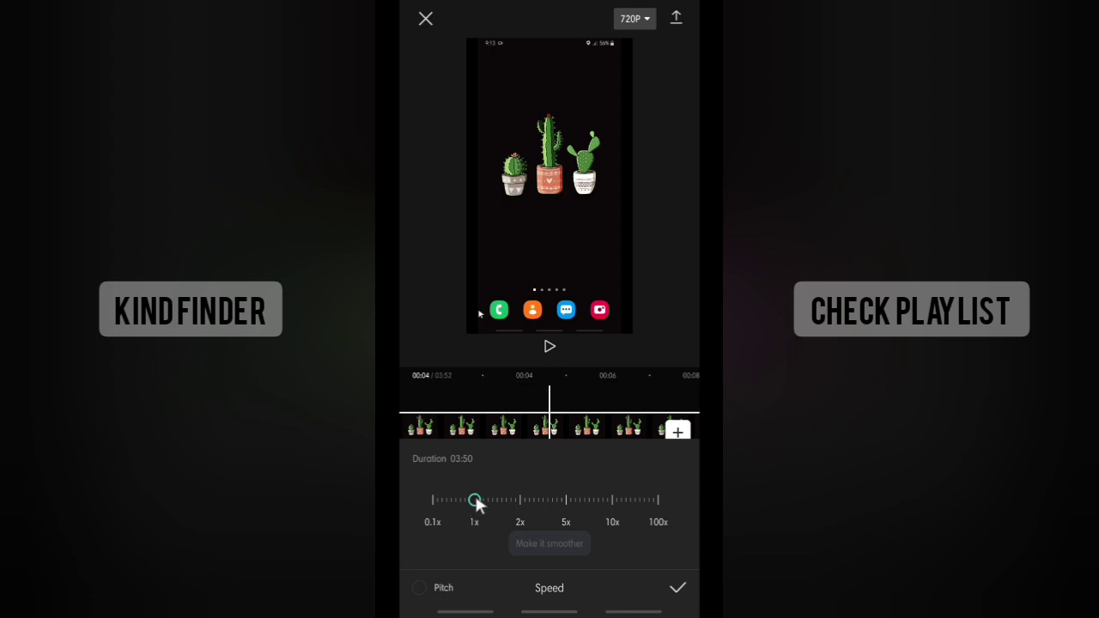
left_click_drag(477, 502, 501, 507)
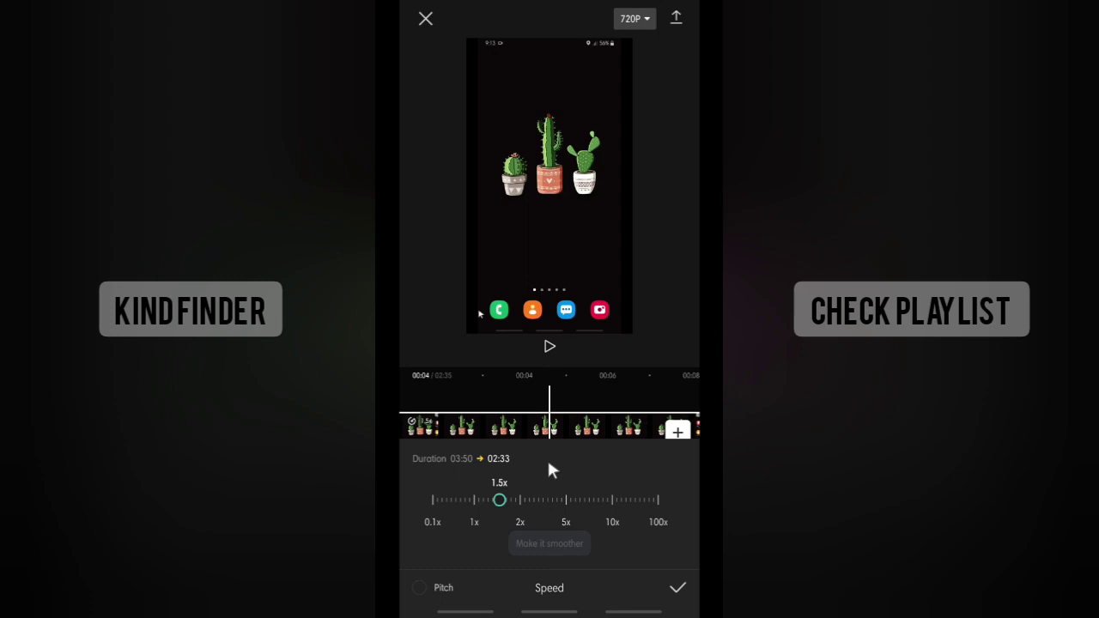
- Preview the 1.5x clip, try it with Pitch on, then turn Pitch back off
left_click(550, 348)
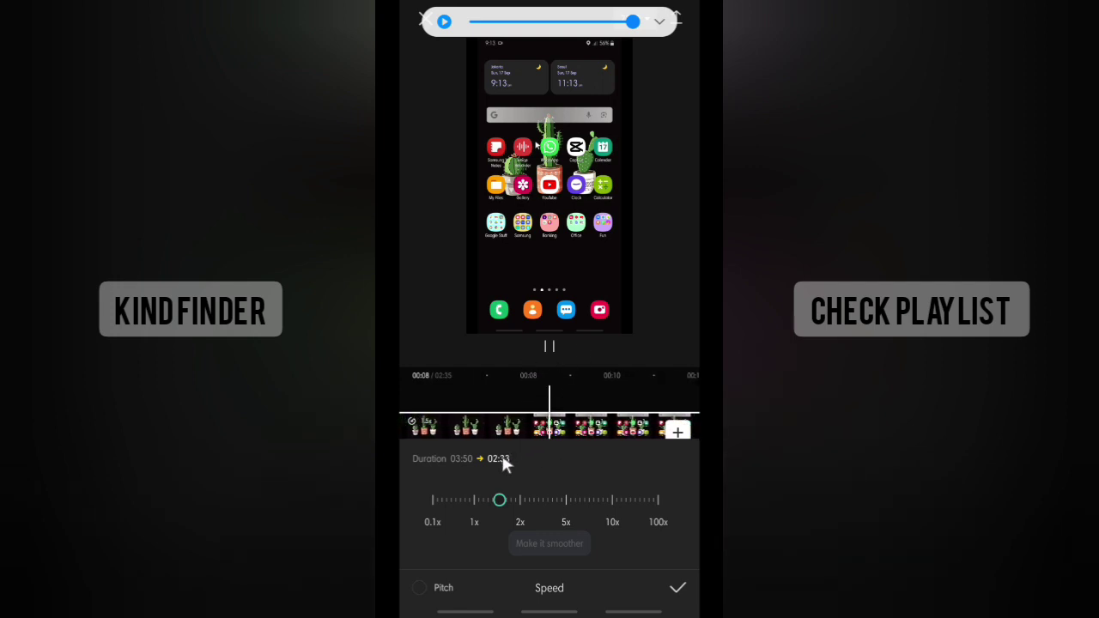
left_click(549, 348)
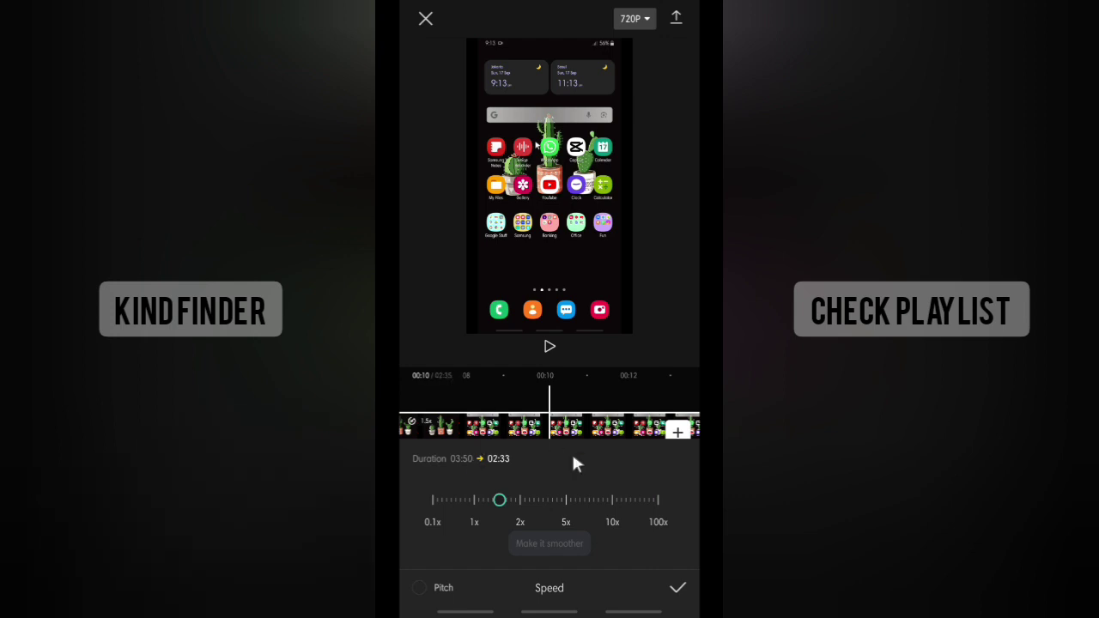
left_click(420, 589)
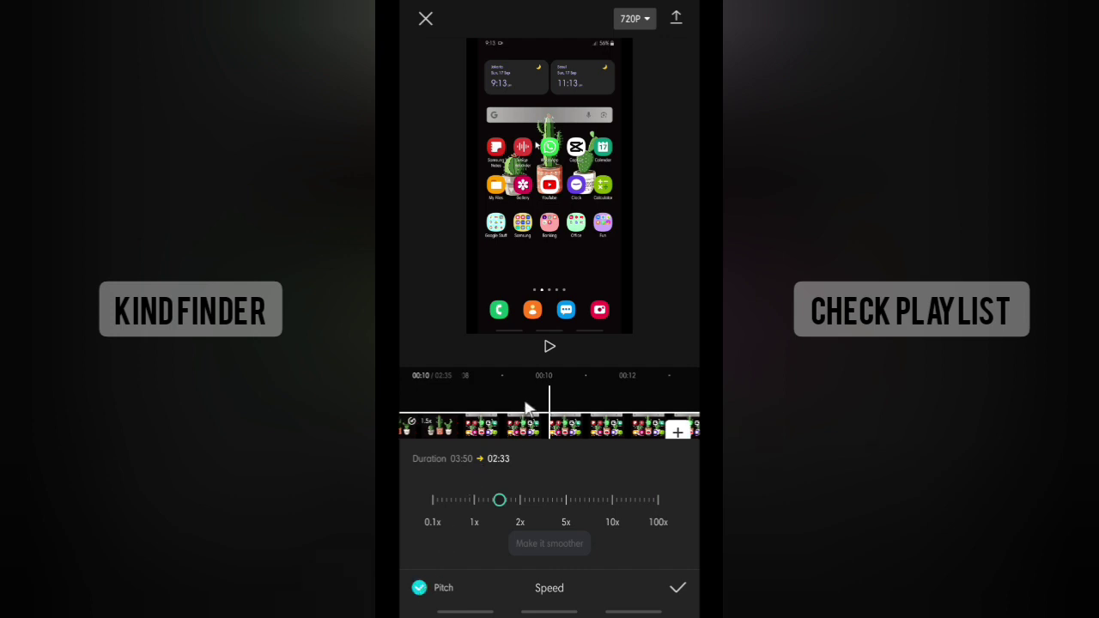
left_click(548, 346)
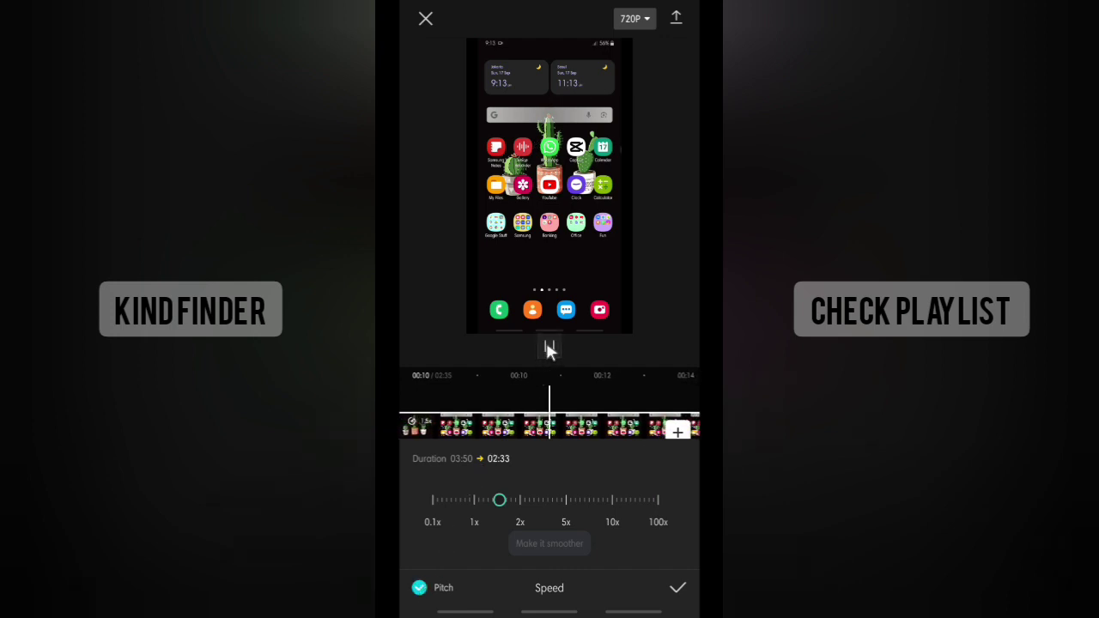
left_click(550, 348)
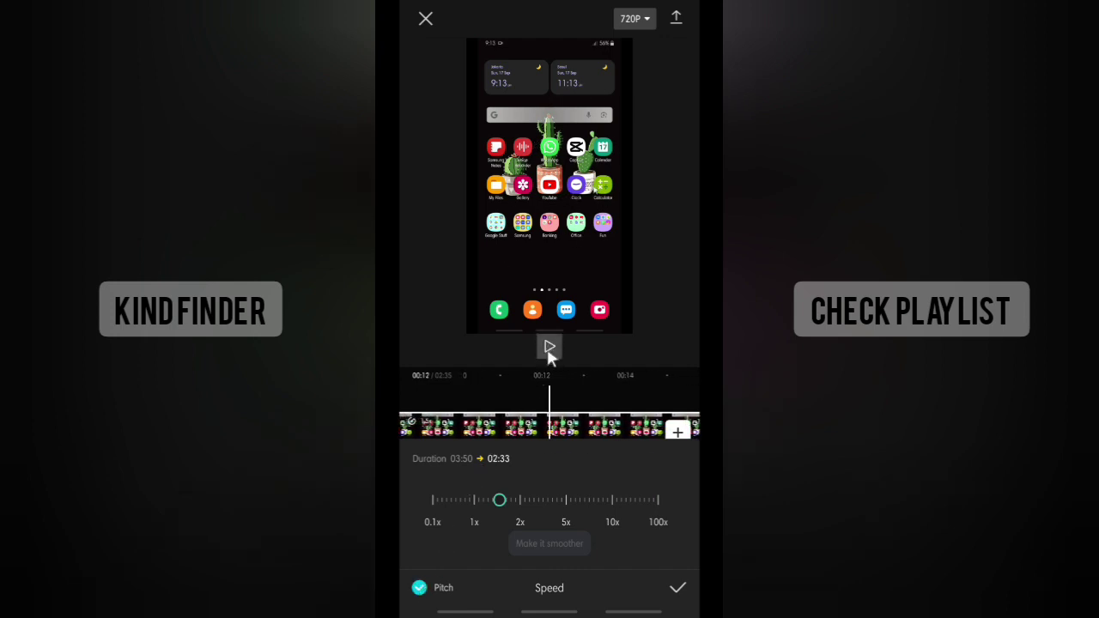
left_click(418, 590)
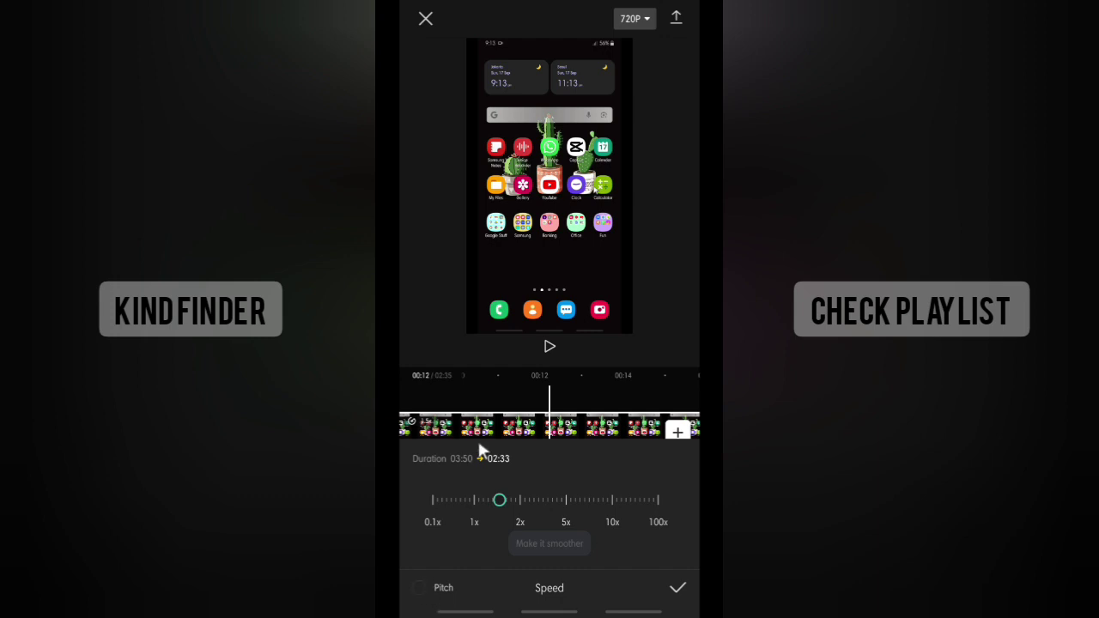
- Confirm the 1.5x speed and play back the edited 02:35 clip
left_click_drag(500, 505, 498, 505)
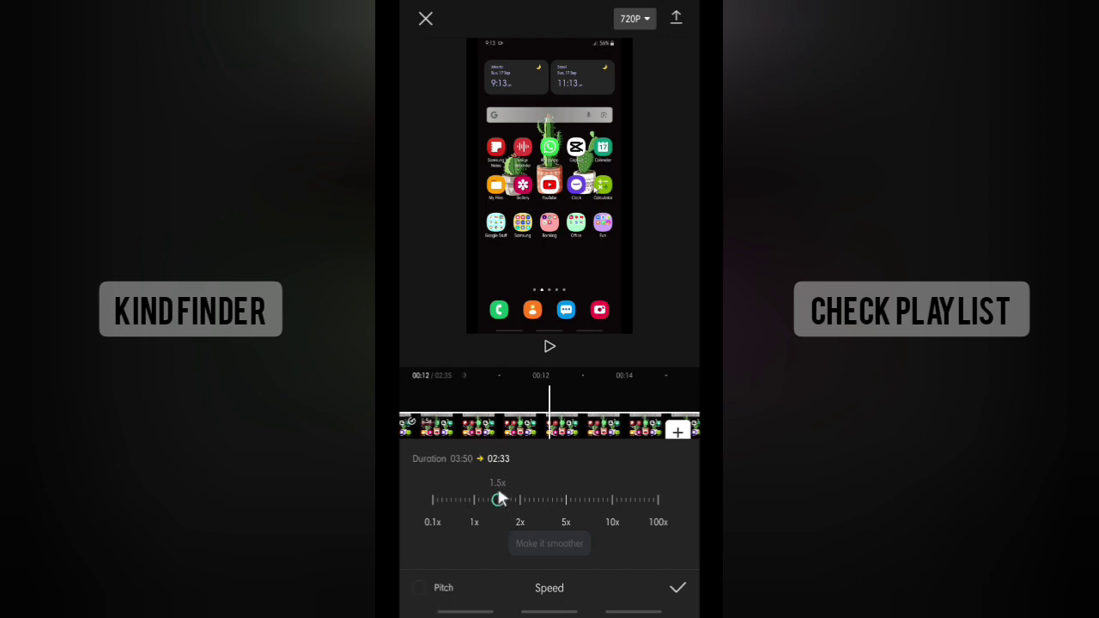
left_click(677, 588)
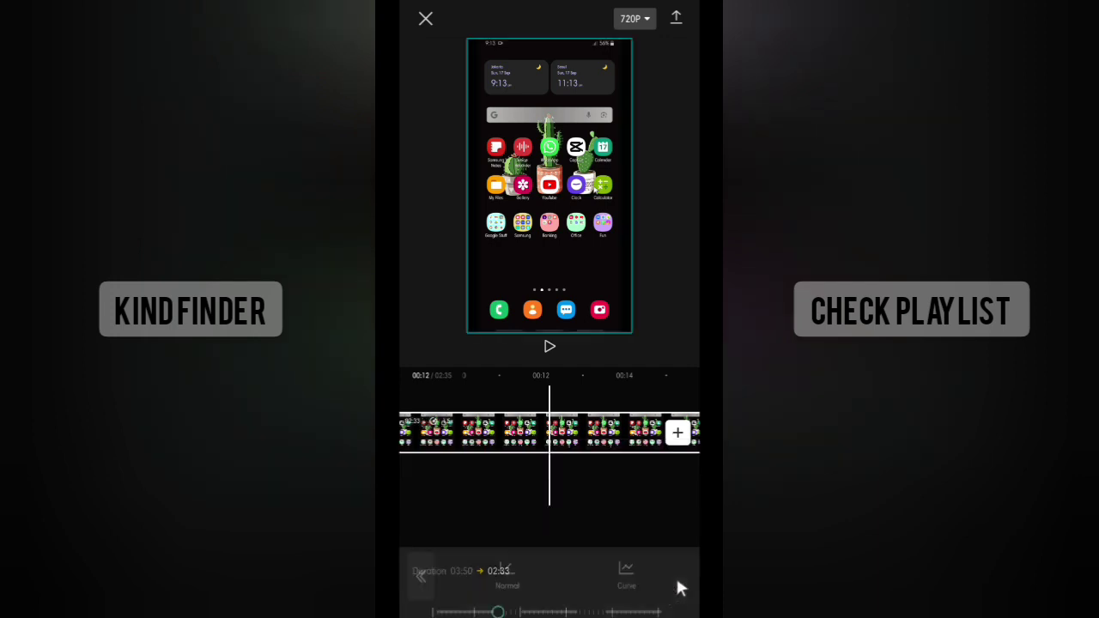
left_click(548, 346)
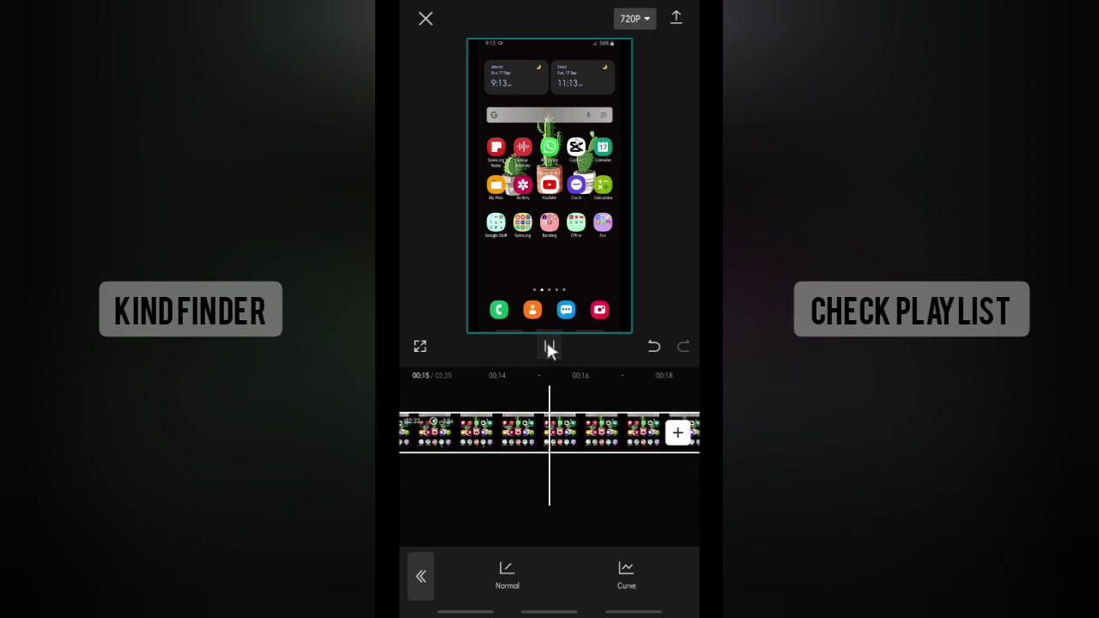
left_click(547, 345)
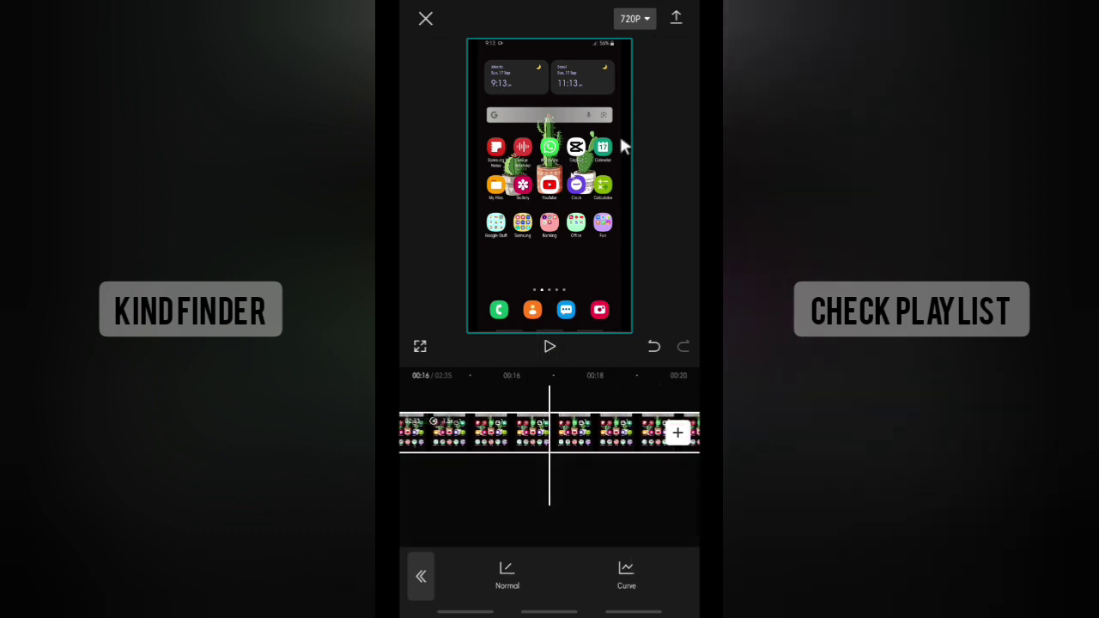
- Export the sped-up cactus video to the phone
left_click(676, 21)
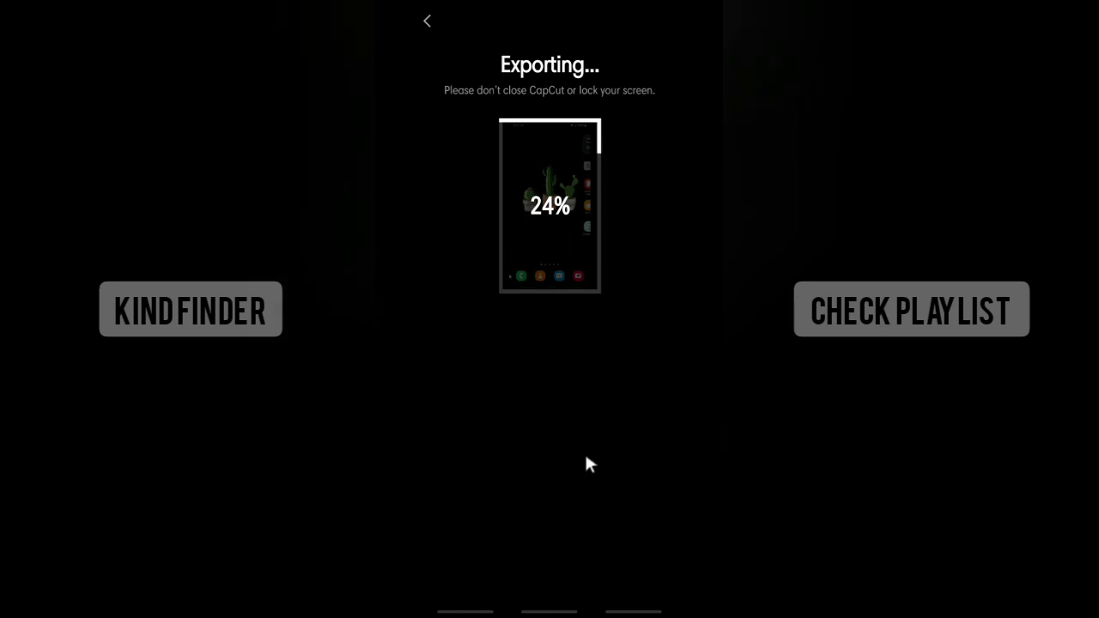
- Return to the Android home screen while the export continues in the background
left_click_drag(549, 608, 567, 510)
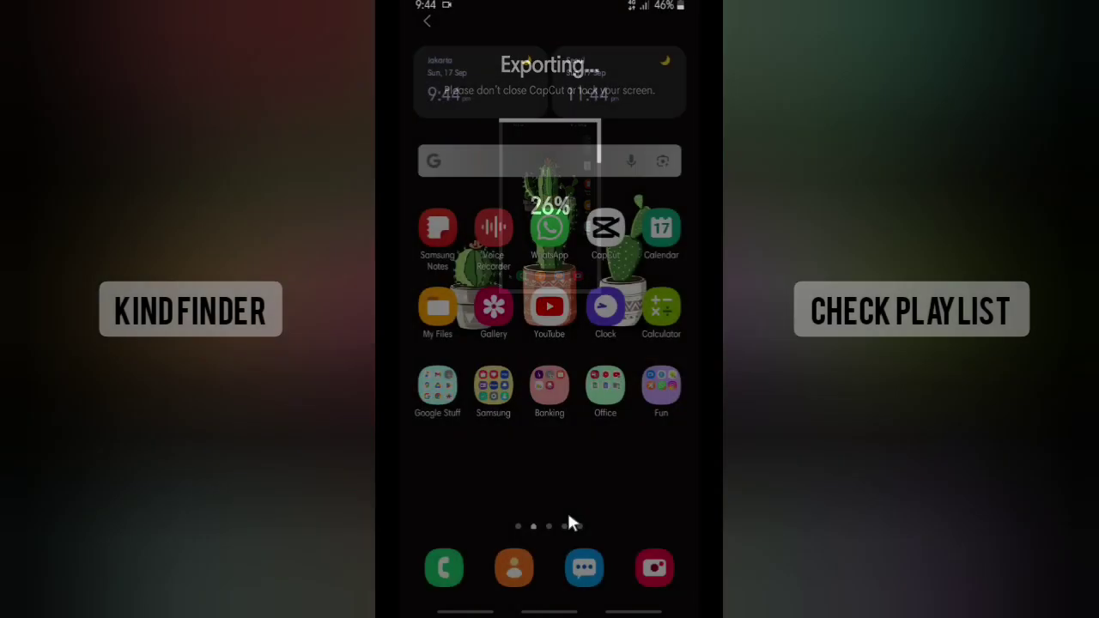